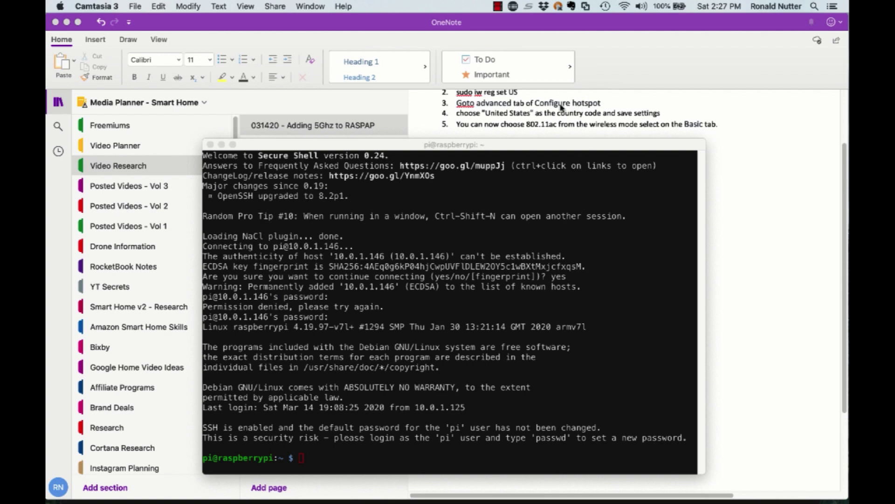
Run 'sudo iw reg set US' in the Pi's SSH session to apply the US regulatory domain
left_click(509, 246)
type("su")
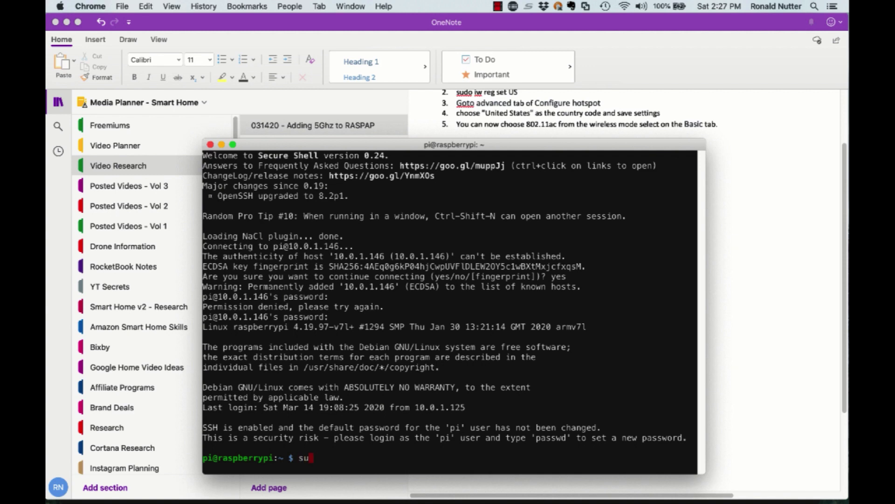
type("do iw reg set US")
key("Return")
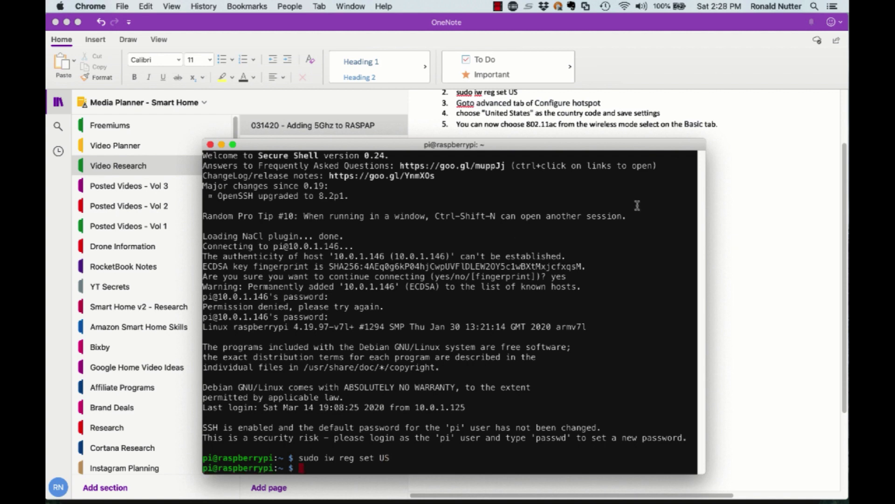
key("super+Tab")
key("Tab")
key("Tab")
key("Tab")
key("Tab")
key("Tab")
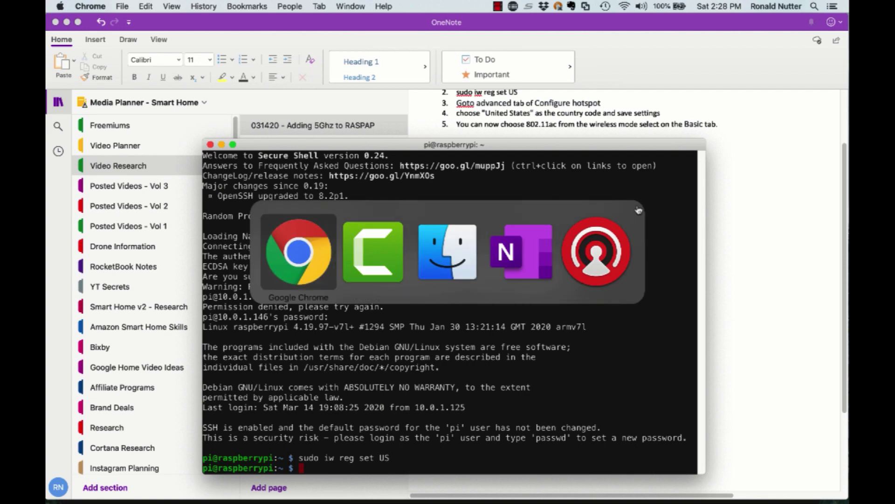
key("super+Tab")
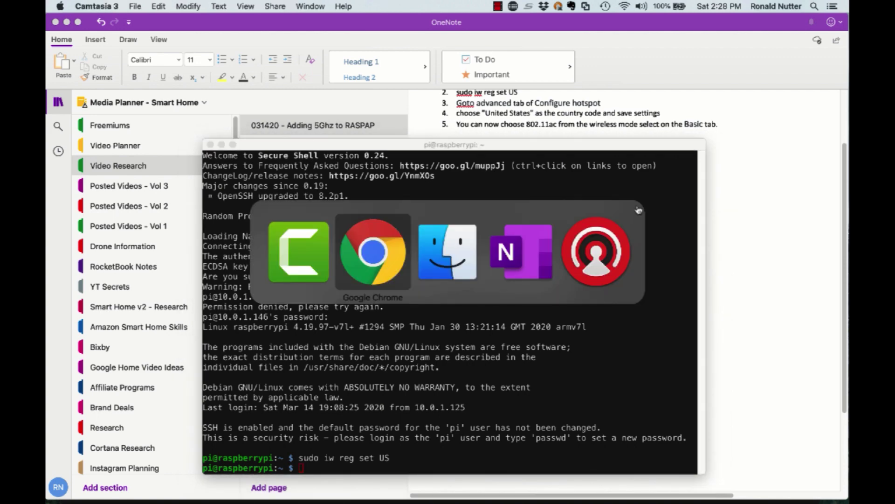
mouse_move(740, 494)
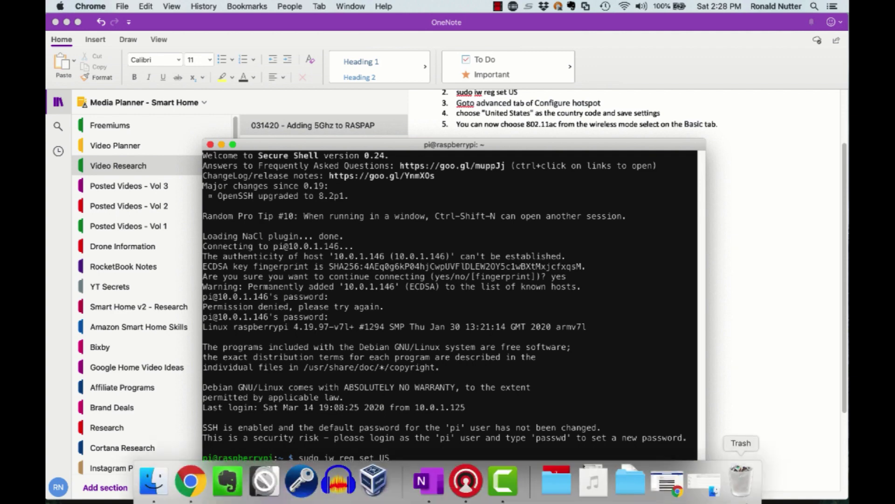
left_click(669, 485)
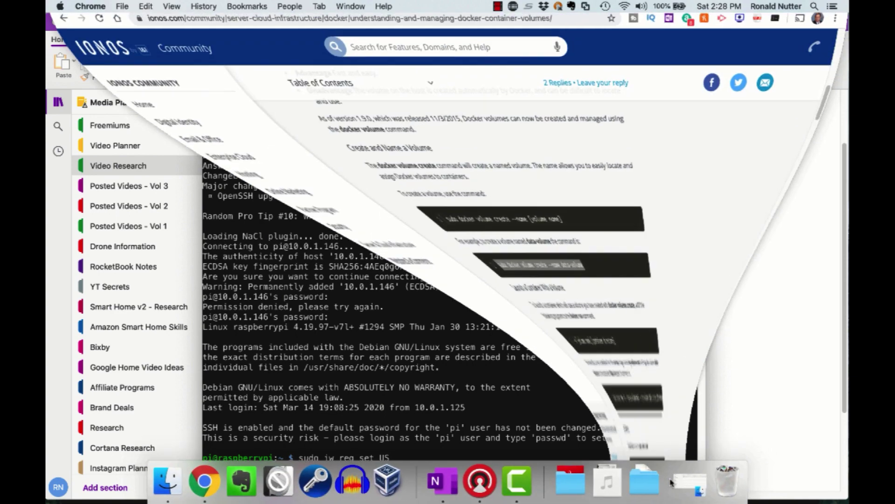
left_click(813, 27)
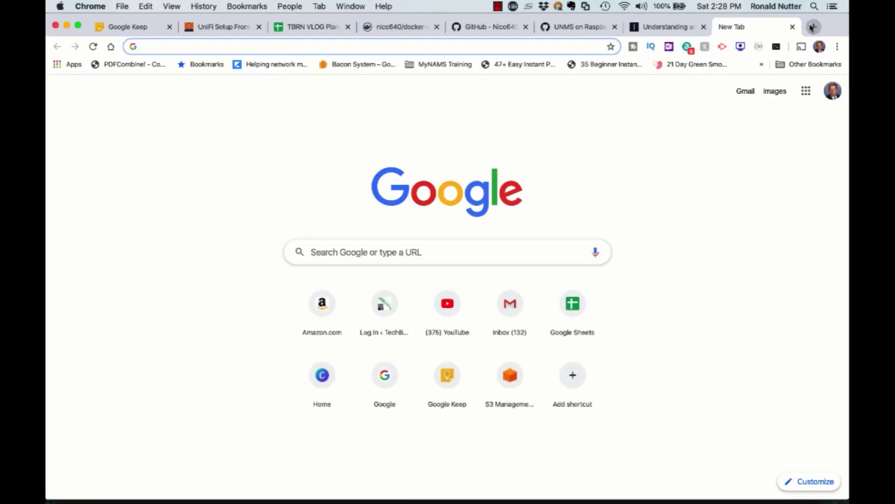
type("http://10.")
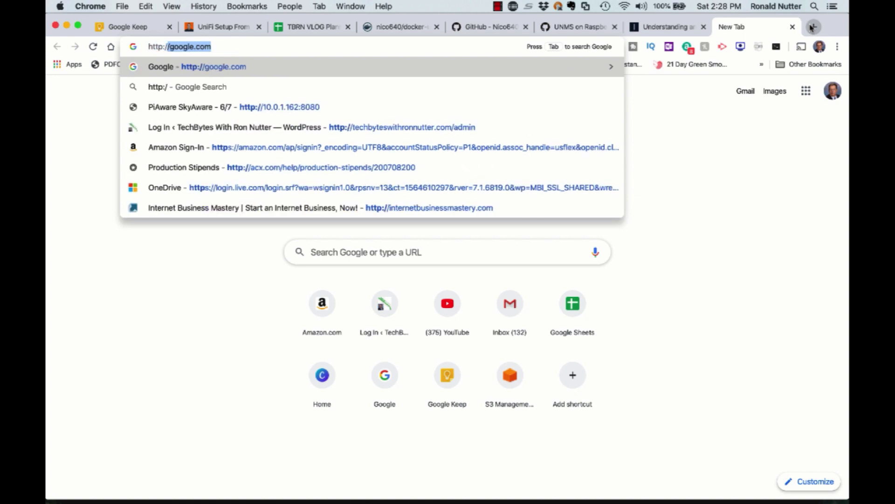
type("0.1.146")
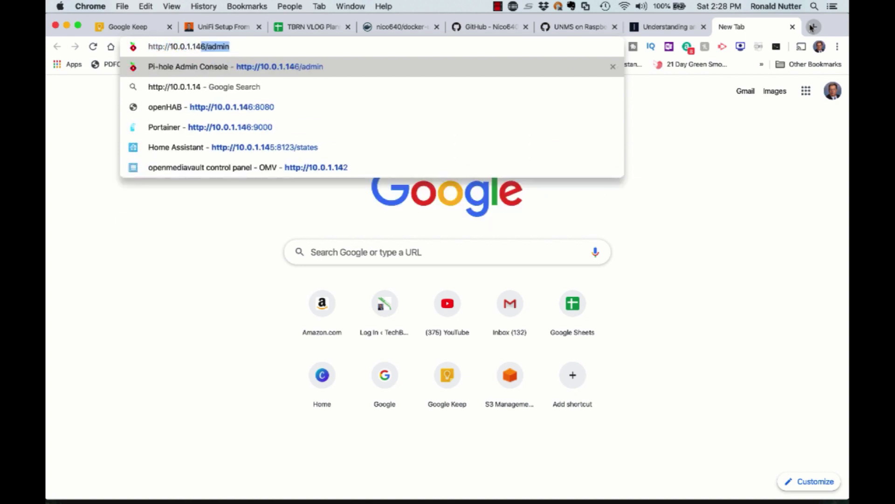
key("Delete")
key("Return")
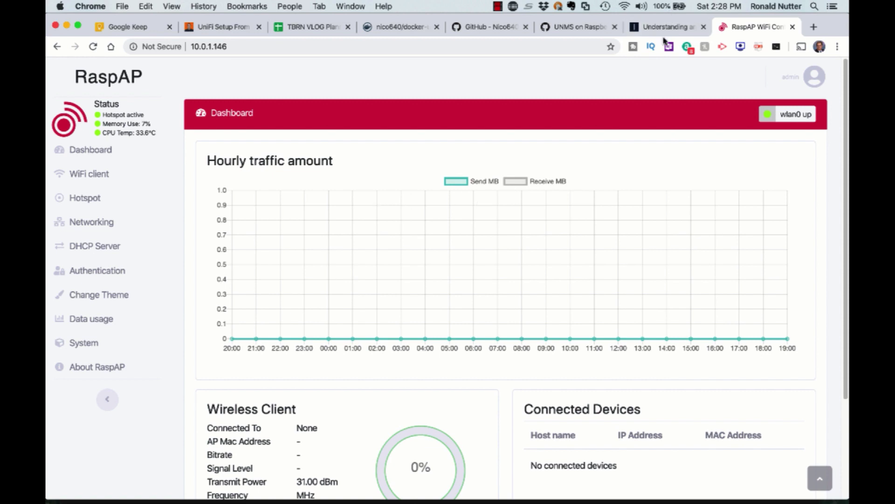
key("super+Tab")
key("super+Tab")
key("super+Tab")
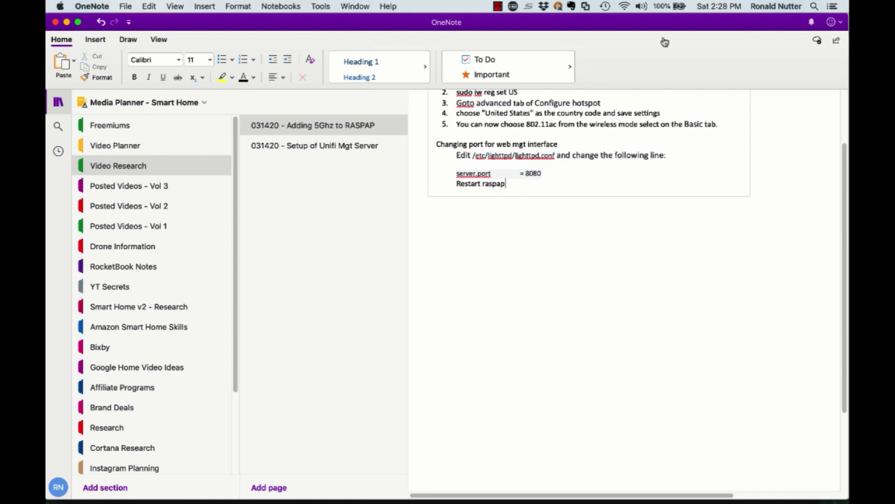
key("super+Tab")
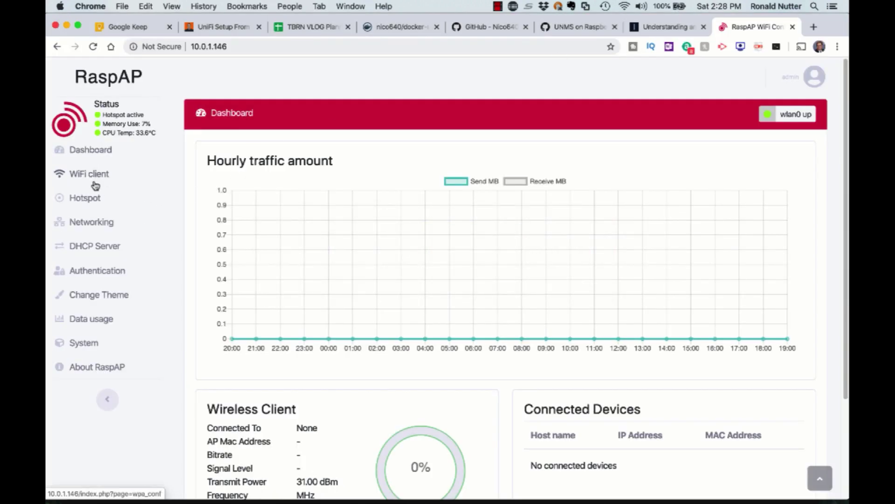
Under Hotspot > Advanced, pick United States as Country Code and save the settings
left_click(92, 202)
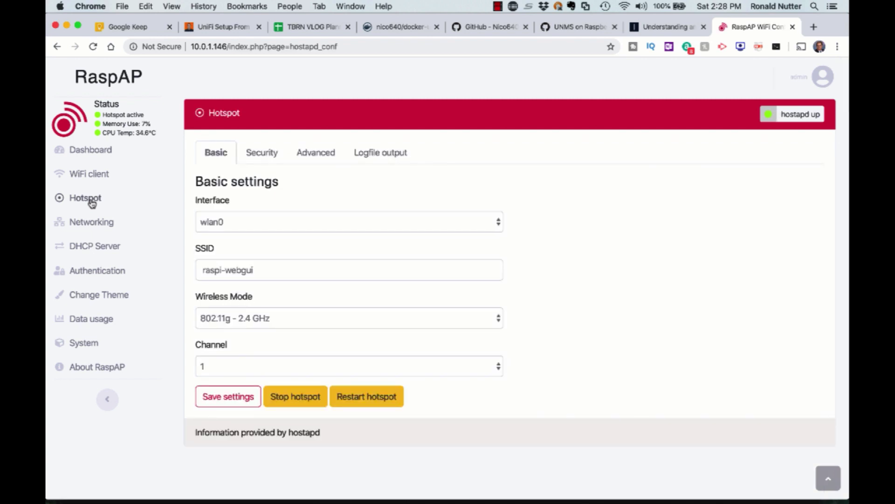
left_click(317, 158)
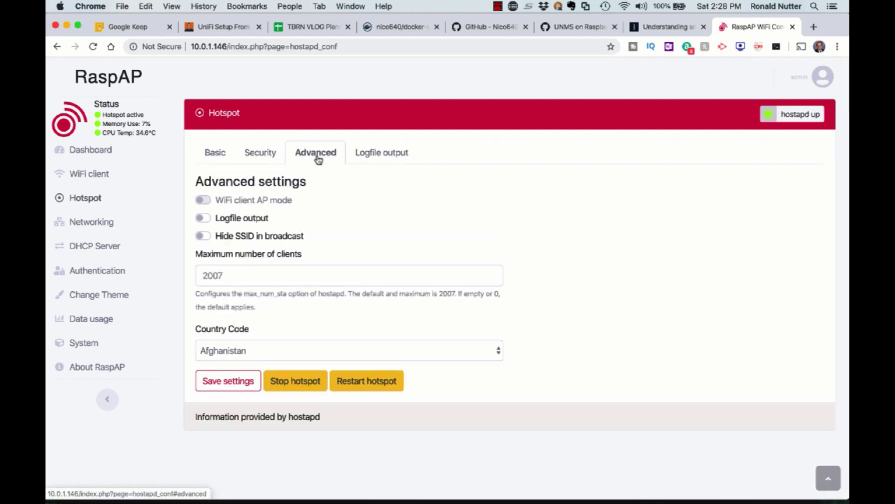
left_click(313, 351)
scroll(320, 410, "down", 10)
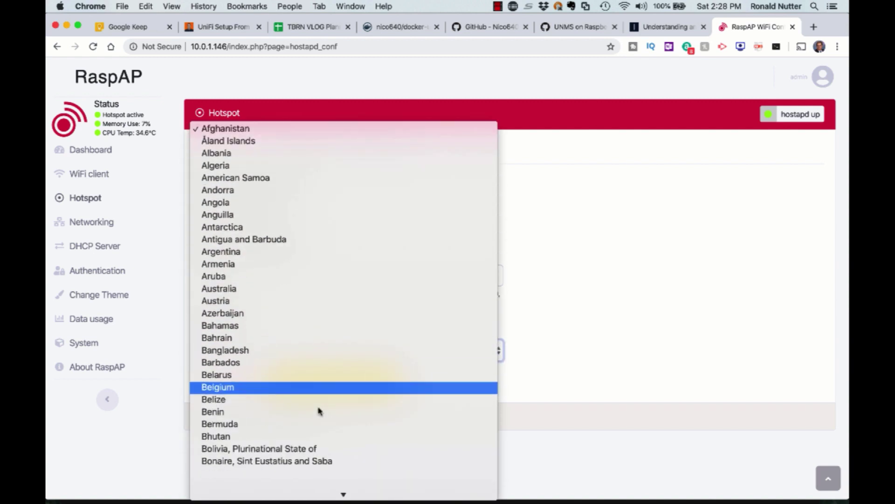
scroll(323, 373, "down", 20)
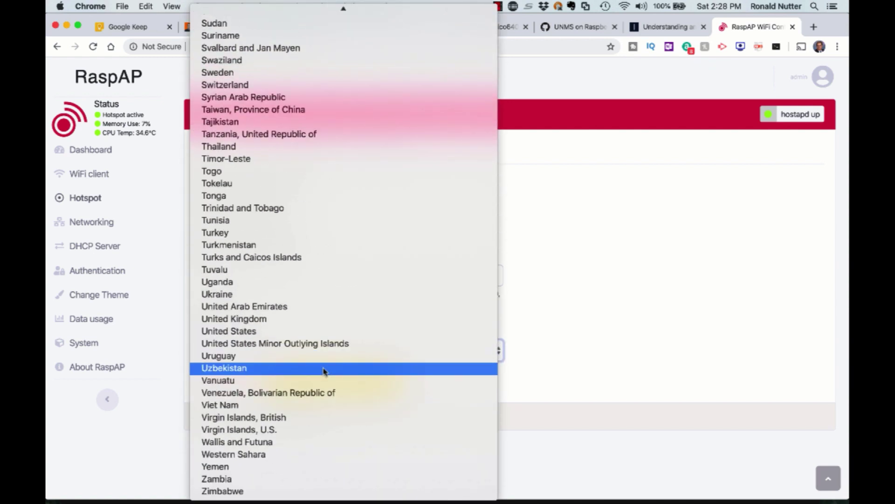
left_click(293, 331)
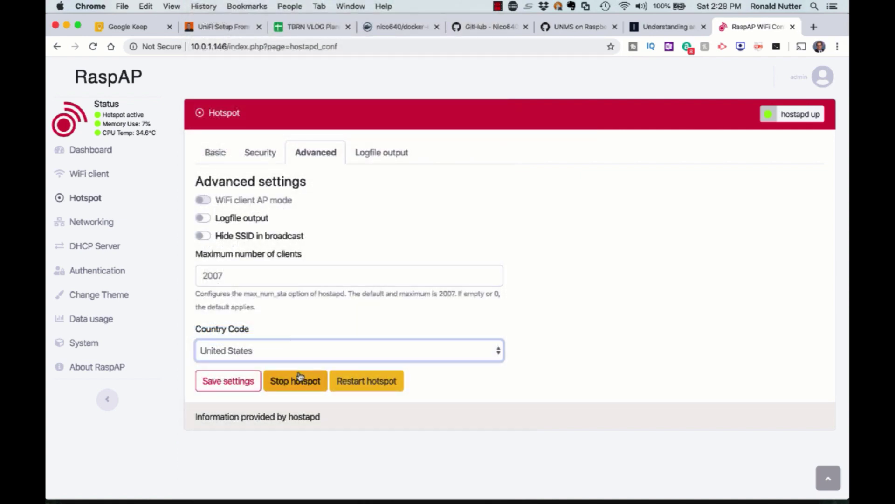
left_click(239, 382)
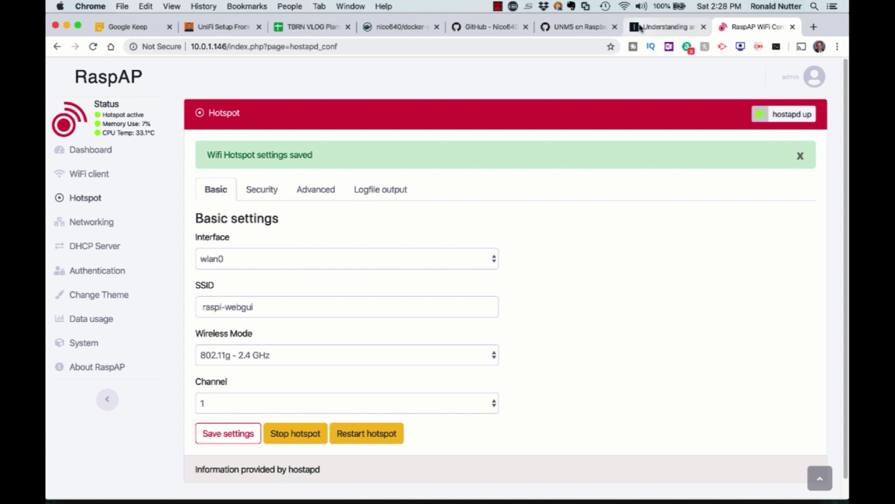
key("super+Tab")
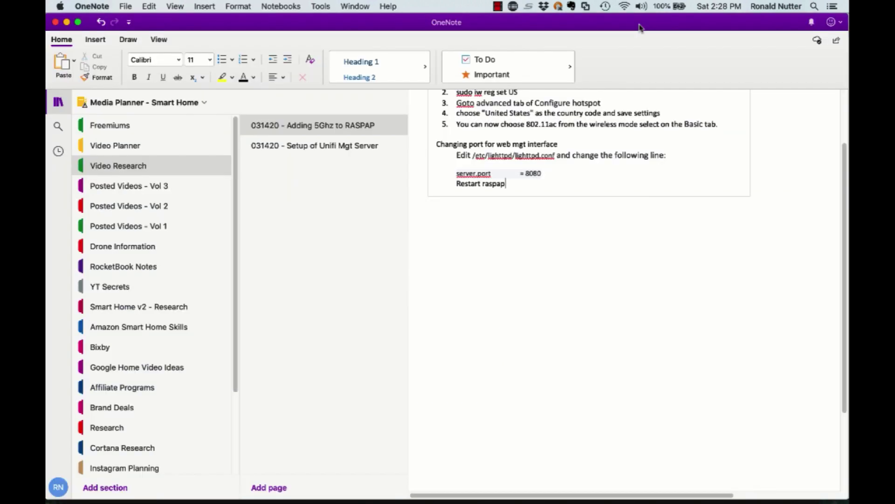
key("super+Tab")
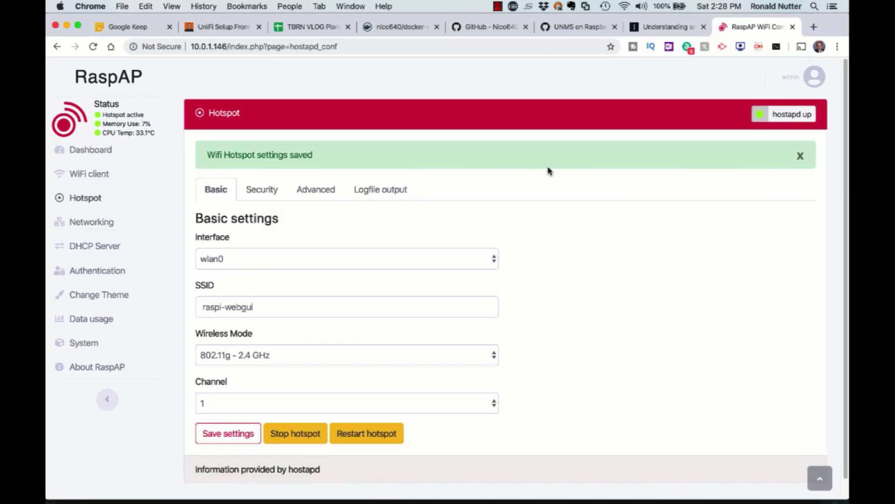
Switch Wireless Mode to 802.11.ac - 5 GHz, keep channel 36, and restart the hotspot
left_click(492, 356)
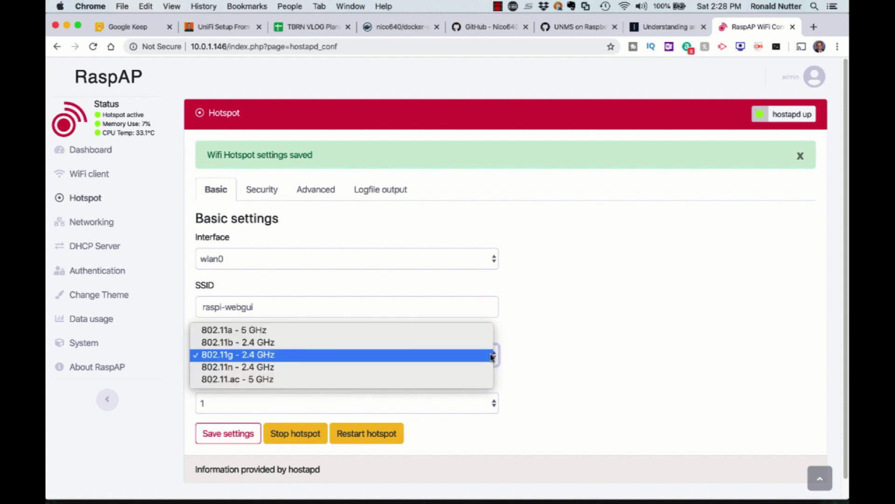
left_click(430, 379)
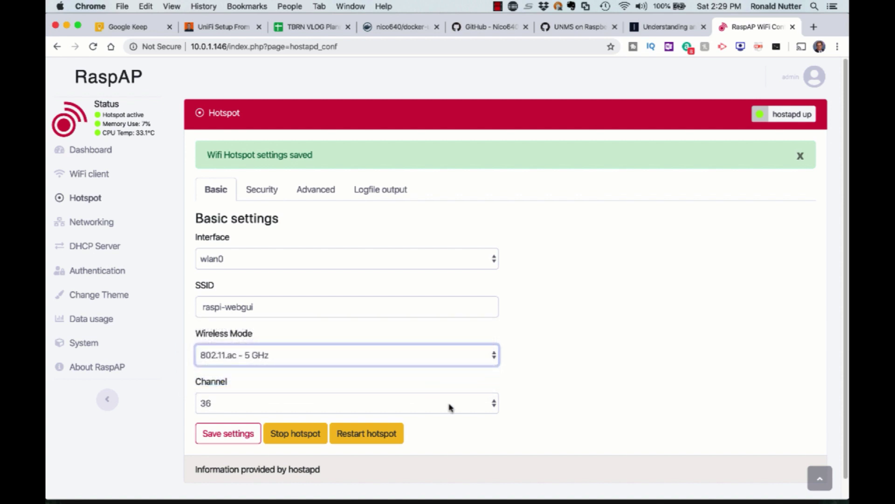
left_click(480, 406)
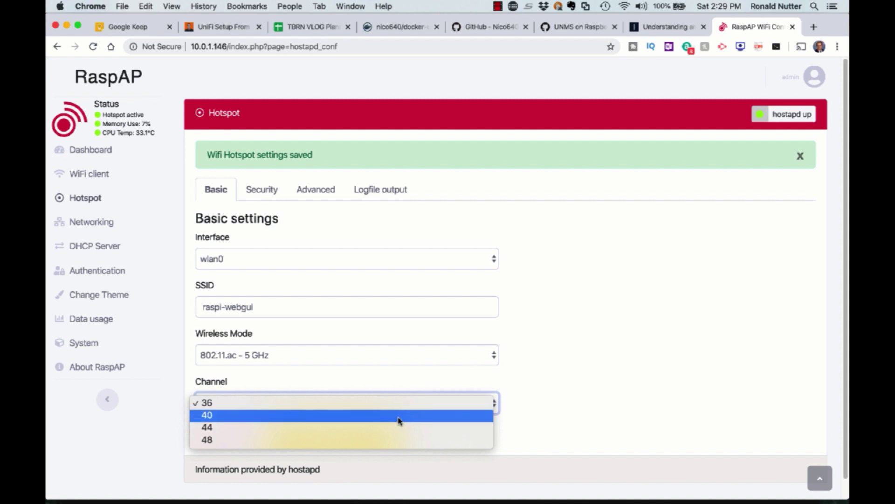
left_click(565, 366)
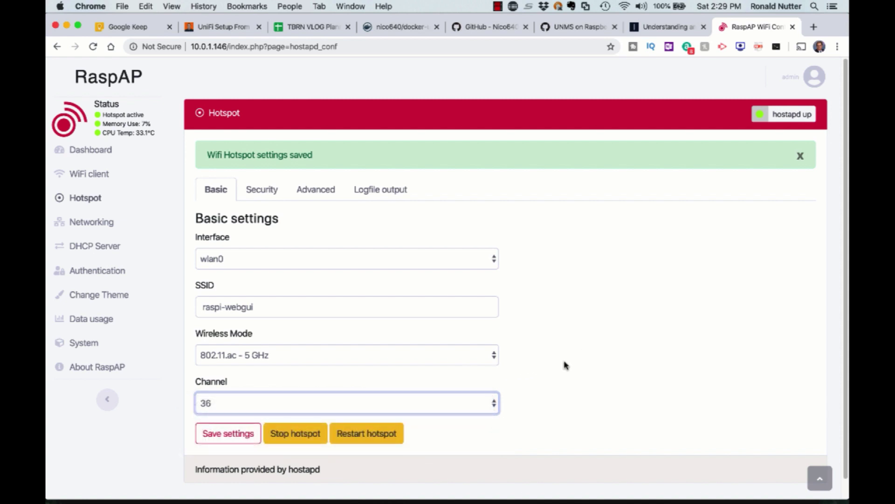
left_click(362, 439)
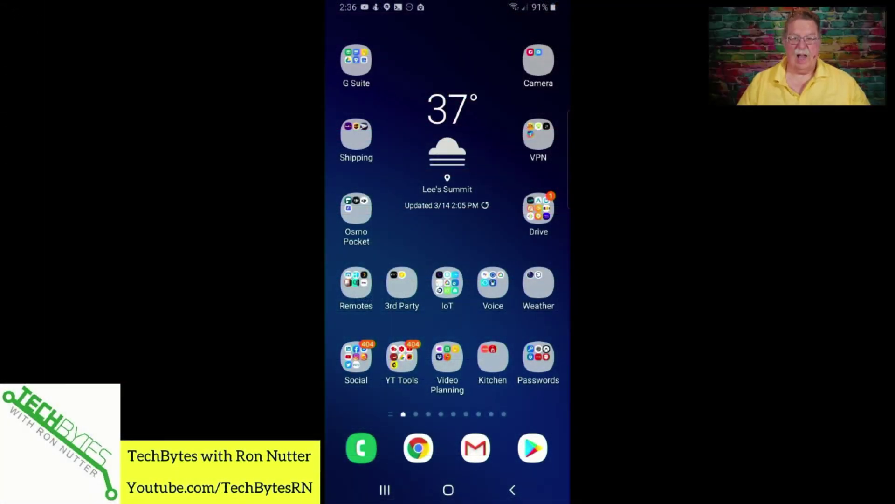
Open the phone's Wi-Fi network list from quick settings and join raspi-webgui
left_click_drag(448, 3, 447, 234)
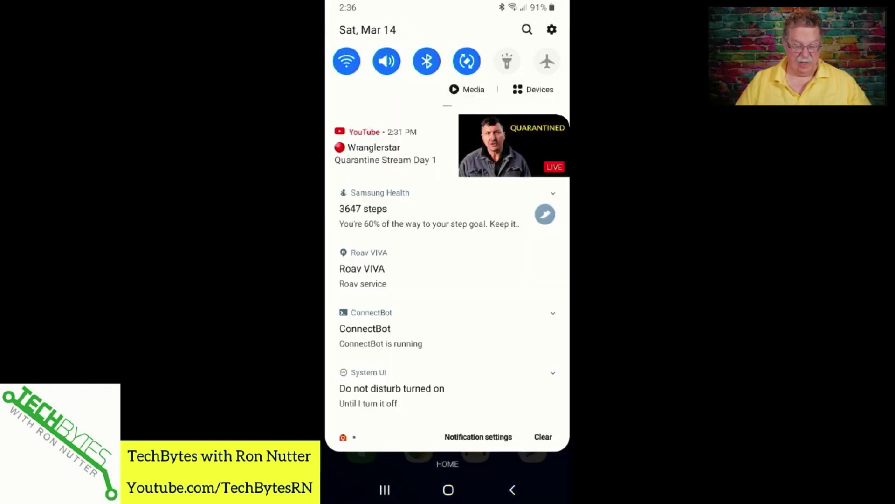
left_click_drag(447, 140, 448, 373)
left_click(360, 189)
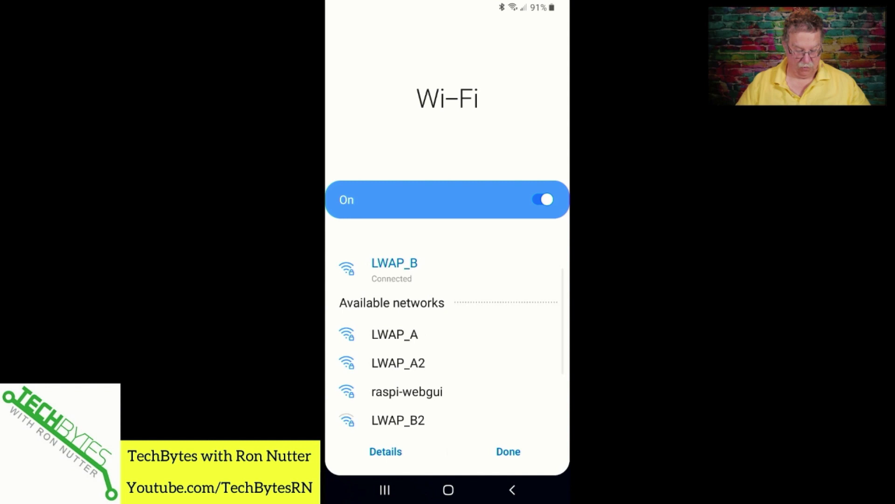
left_click(407, 409)
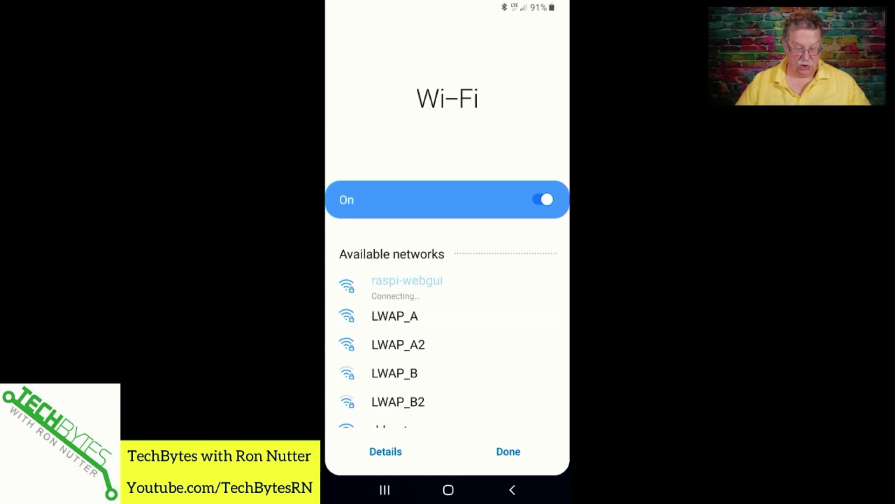